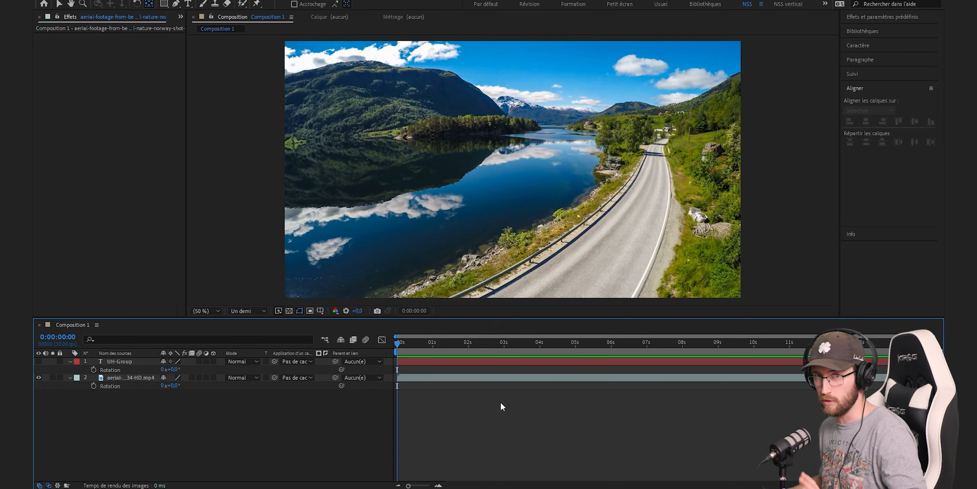
Step: Find the Juxtaposition directionnelle effect by searching "juxta" and apply it to the aerial footage layer
{"action": "left_click", "coordinate": [882, 17]}
{"action": "left_click", "coordinate": [886, 29]}
{"action": "type", "text": "juxta"}
{"action": "left_click_drag", "start_coordinate": [876, 47], "coordinate": [497, 138]}
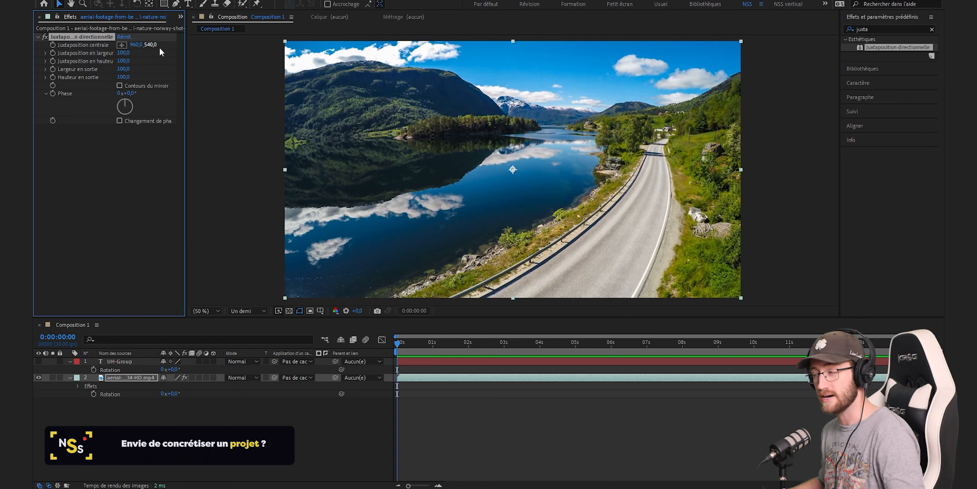
Step: Try shifting the footage's tile centre horizontally to 2376, 540 and undo the change
{"action": "left_click_drag", "start_coordinate": [136, 44], "coordinate": [787, 39]}
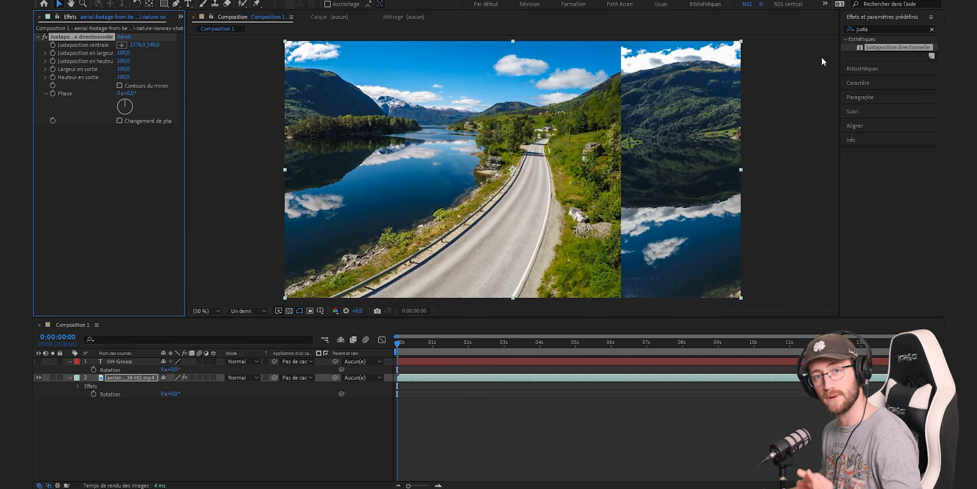
{"action": "key", "text": "ctrl+z"}
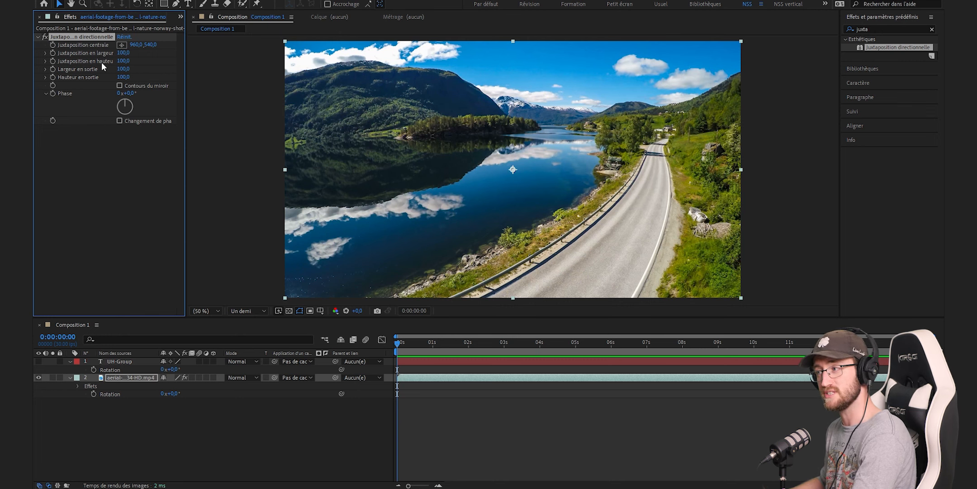
Step: Set both the tile width and the tile height of the footage's Juxtaposition directionnelle effect to 20
{"action": "left_click", "coordinate": [130, 53]}
{"action": "type", "text": "20"}
{"action": "key", "text": "Return"}
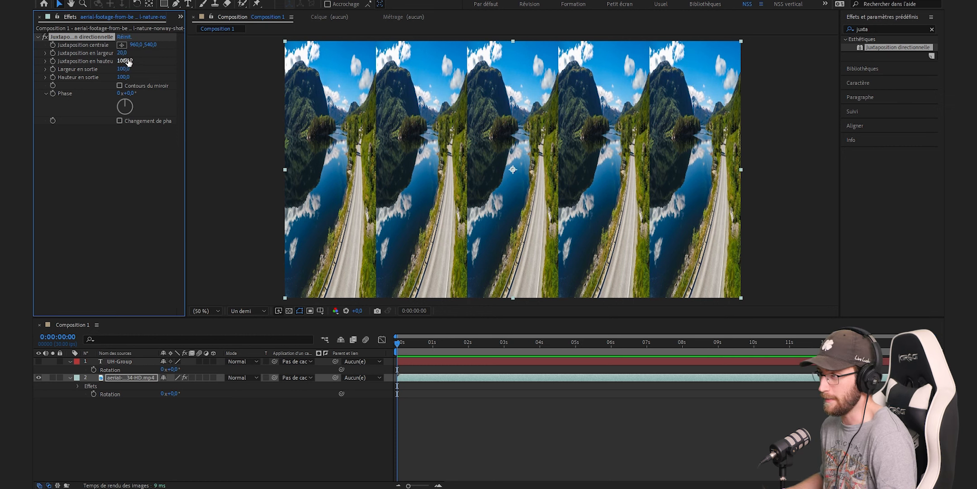
{"action": "left_click", "coordinate": [125, 61]}
{"action": "type", "text": "20"}
{"action": "key", "text": "Return"}
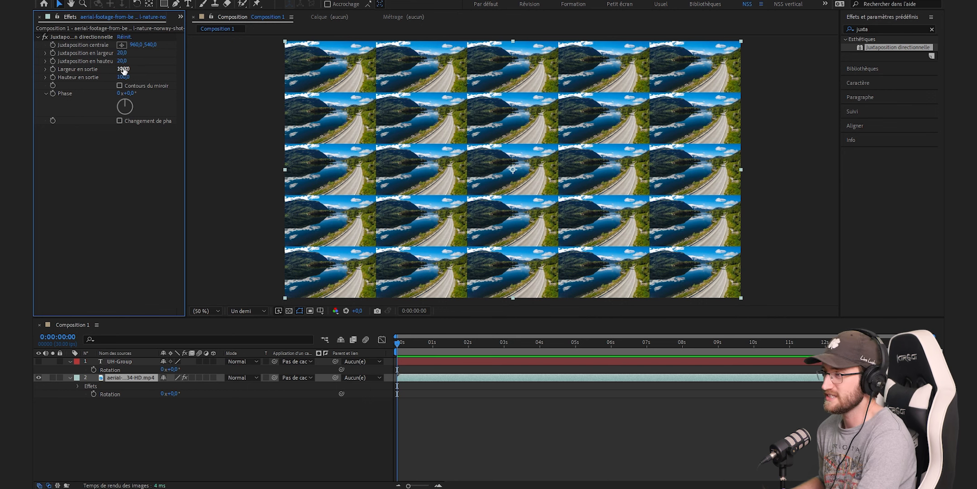
Step: Try reducing the output width of the tiled footage to 67 and undo the change
{"action": "mouse_move", "coordinate": [123, 70]}
{"action": "left_mouse_down"}
{"action": "mouse_move", "coordinate": [109, 72]}
{"action": "mouse_move", "coordinate": [121, 81]}
{"action": "left_mouse_up"}
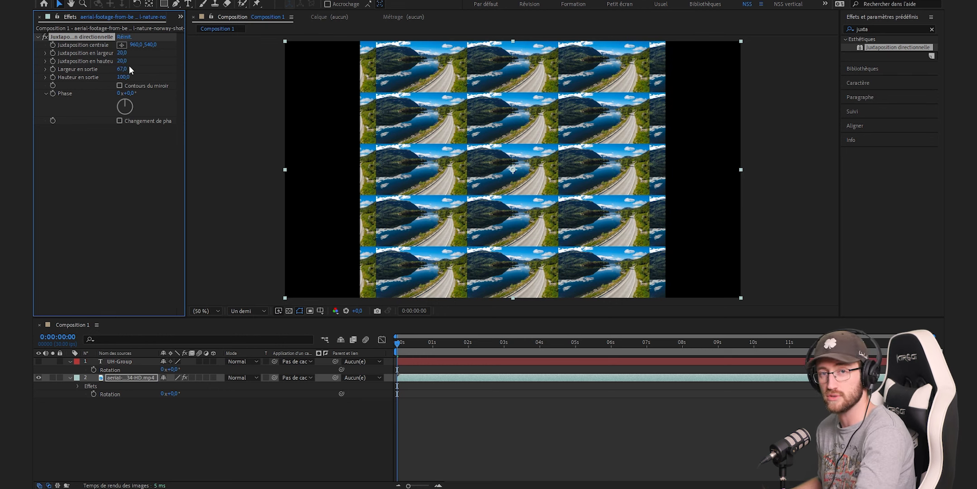
{"action": "key", "text": "ctrl+z"}
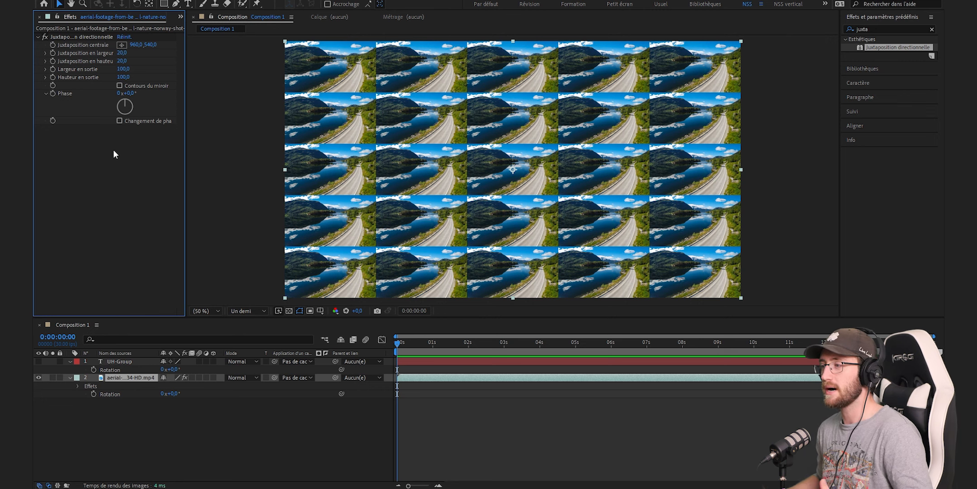
Step: Try mirrored edges on the tiled footage, turn them off, enable the horizontal phase shift and rotate the phase
{"action": "left_click", "coordinate": [119, 86]}
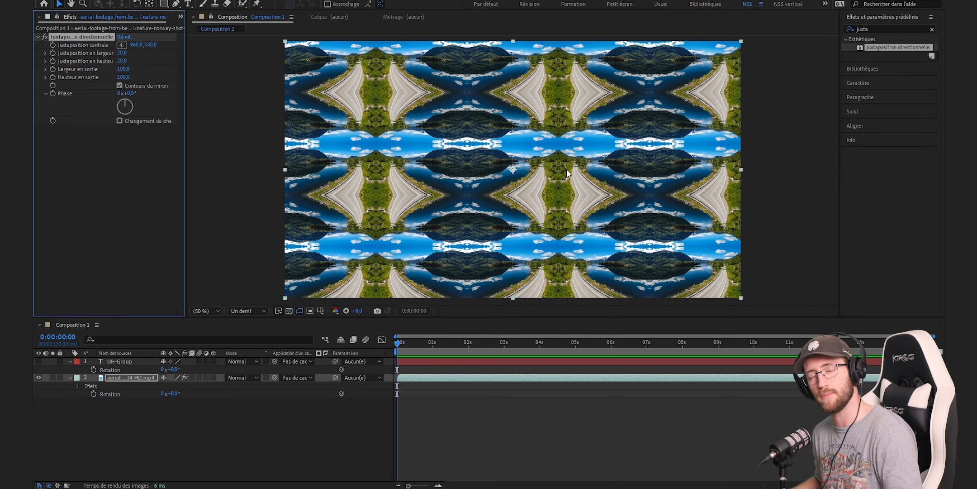
{"action": "left_click", "coordinate": [120, 85]}
{"action": "left_click", "coordinate": [119, 120]}
{"action": "left_click_drag", "start_coordinate": [128, 104], "coordinate": [139, 119]}
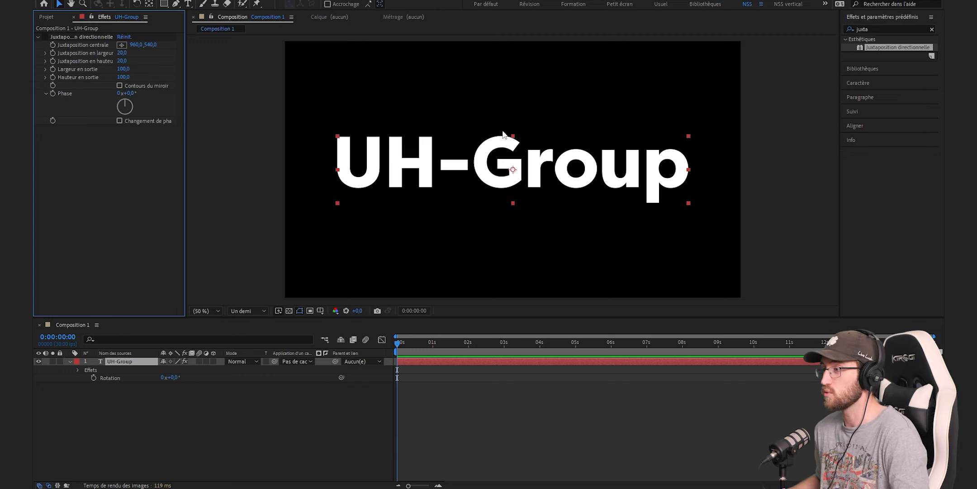
Step: Precompose the UH-Group text layer into a new composition named "texte"
{"action": "left_click", "coordinate": [121, 361]}
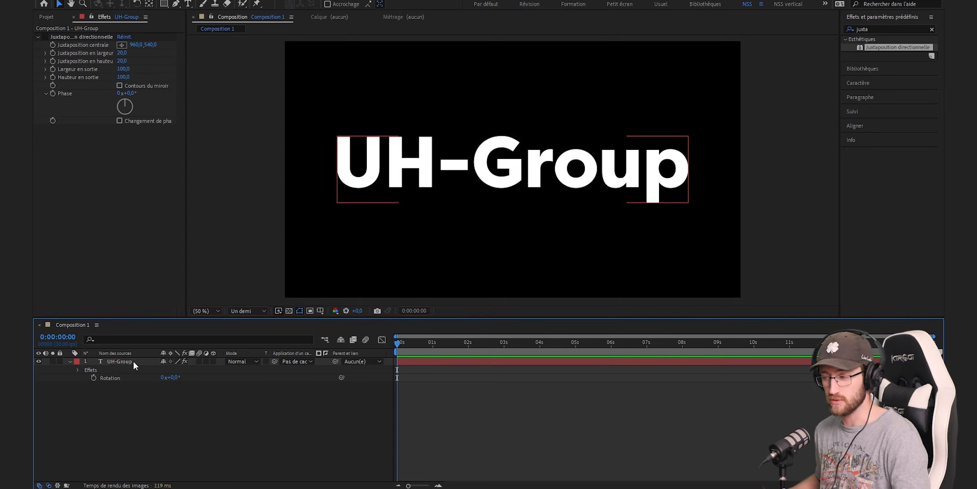
{"action": "right_click", "coordinate": [133, 361]}
{"action": "left_click", "coordinate": [195, 298]}
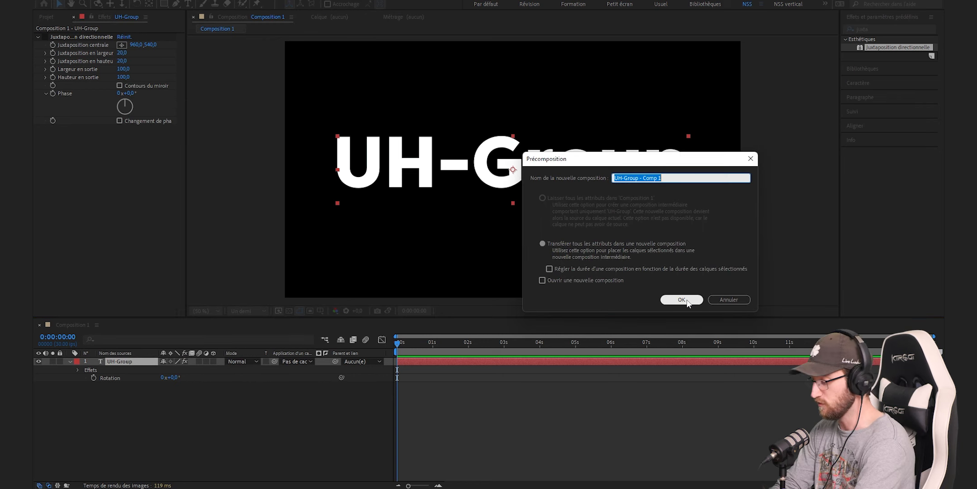
{"action": "type", "text": "texte"}
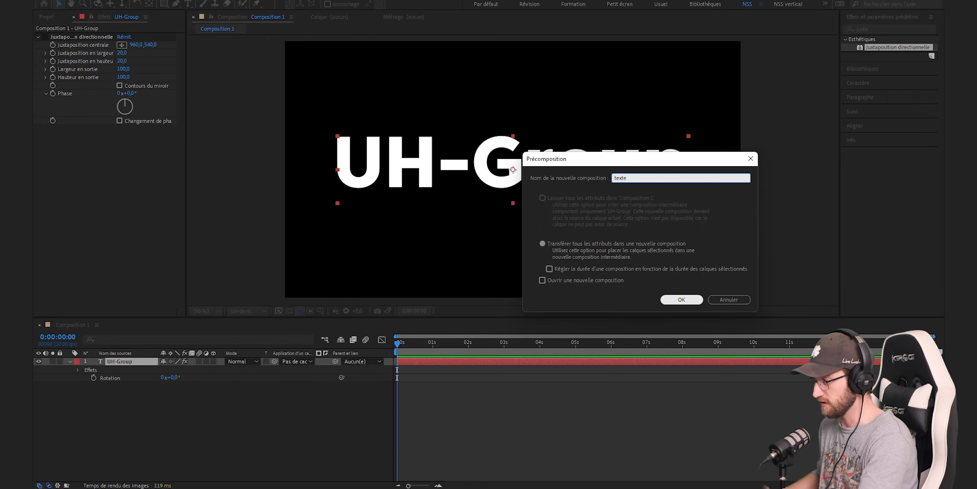
{"action": "left_click", "coordinate": [686, 301]}
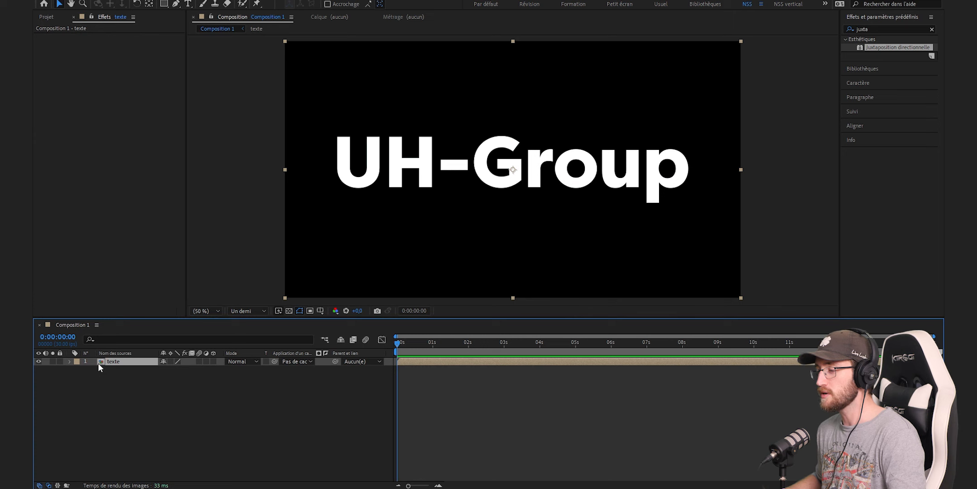
Step: Open the texte composition and delete the Juxtaposition directionnelle effect from its UH-Group layer
{"action": "double_click", "coordinate": [98, 363]}
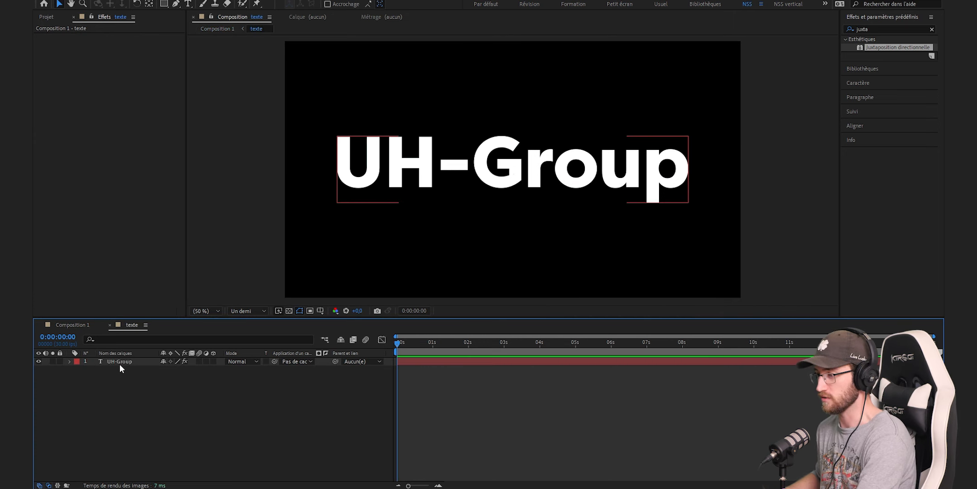
{"action": "left_click", "coordinate": [65, 260]}
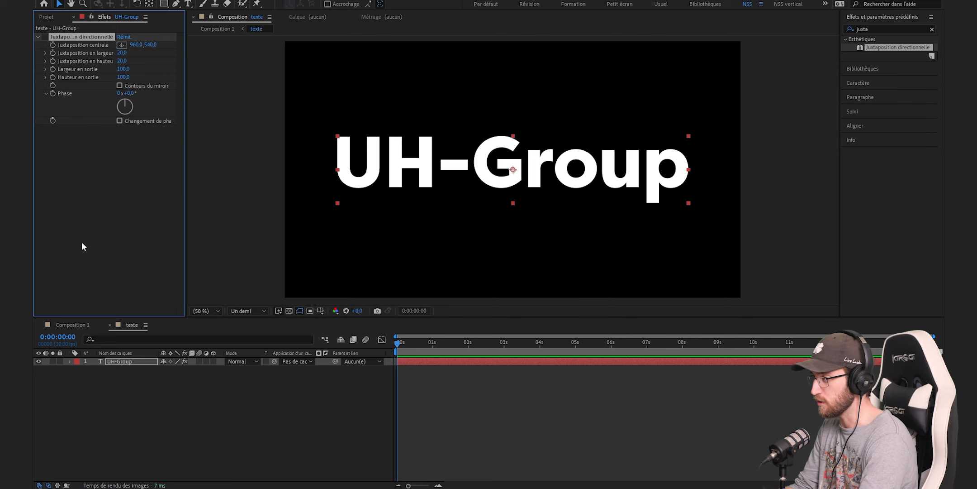
{"action": "key", "text": "Delete"}
Step: Set the texte composition's size to 1600 px wide and 400 px high so it frames the text
{"action": "left_click", "coordinate": [145, 407]}
{"action": "key", "text": "ctrl+k"}
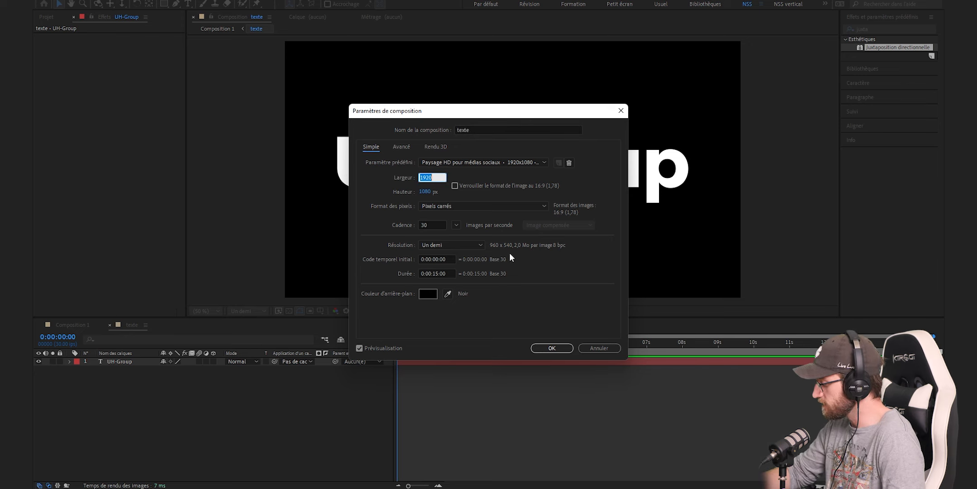
{"action": "type", "text": "1600"}
{"action": "key", "text": "Return"}
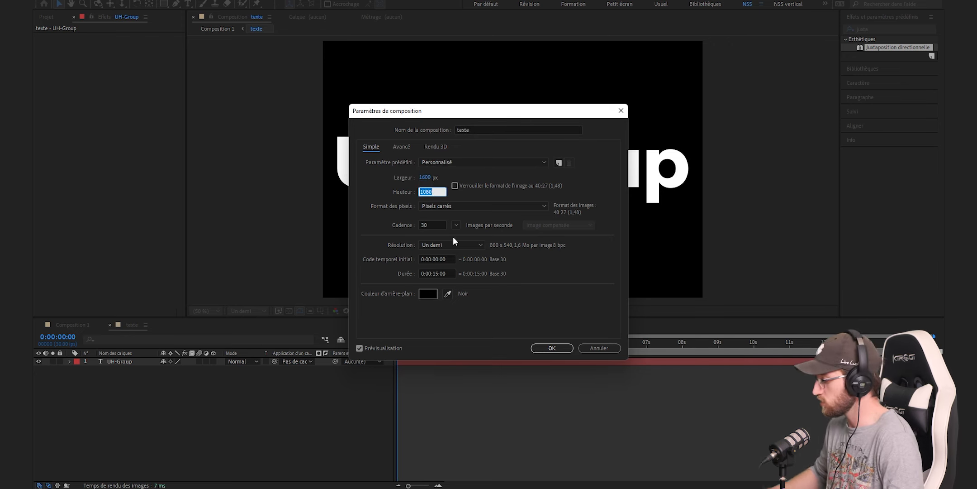
{"action": "type", "text": "400"}
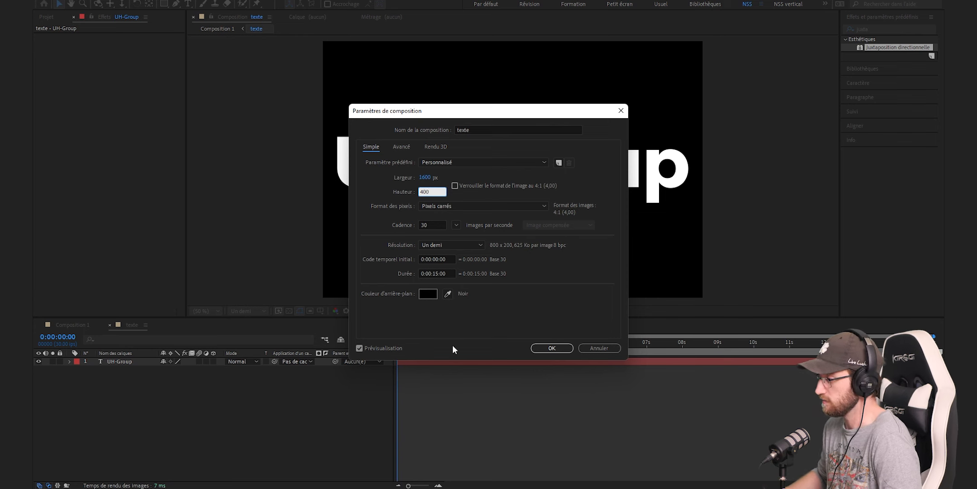
{"action": "key", "text": "Return"}
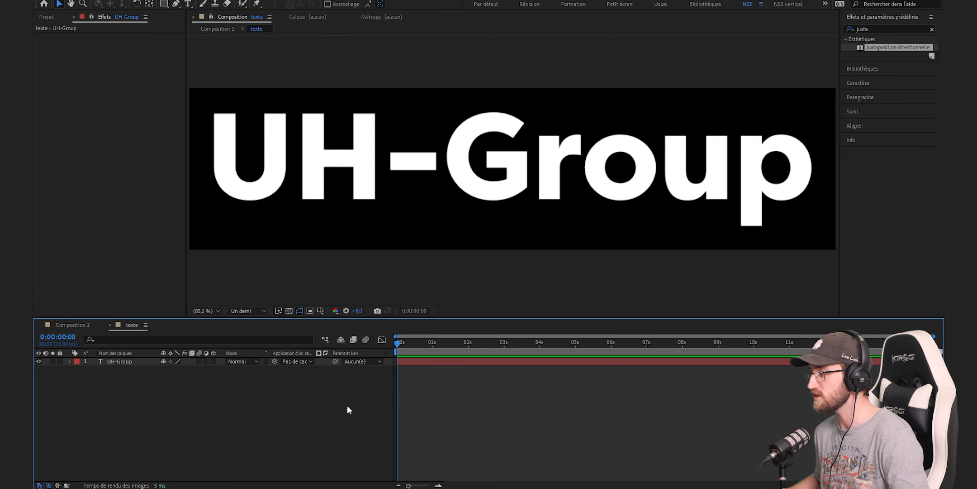
Step: Apply Juxtaposition directionnelle to the texte layer in Composition 1 with tile width and tile height both 20
{"action": "left_click", "coordinate": [74, 328]}
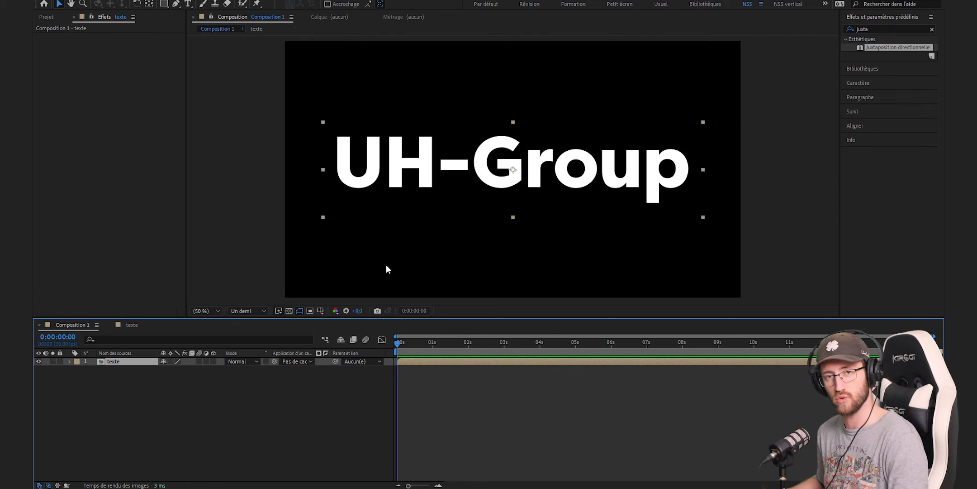
{"action": "left_click_drag", "start_coordinate": [876, 48], "coordinate": [136, 361]}
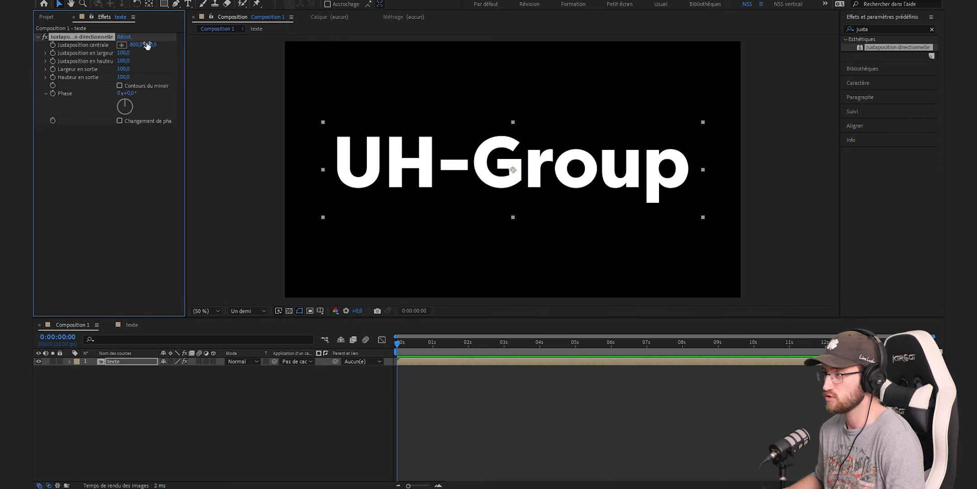
{"action": "left_click", "coordinate": [128, 53]}
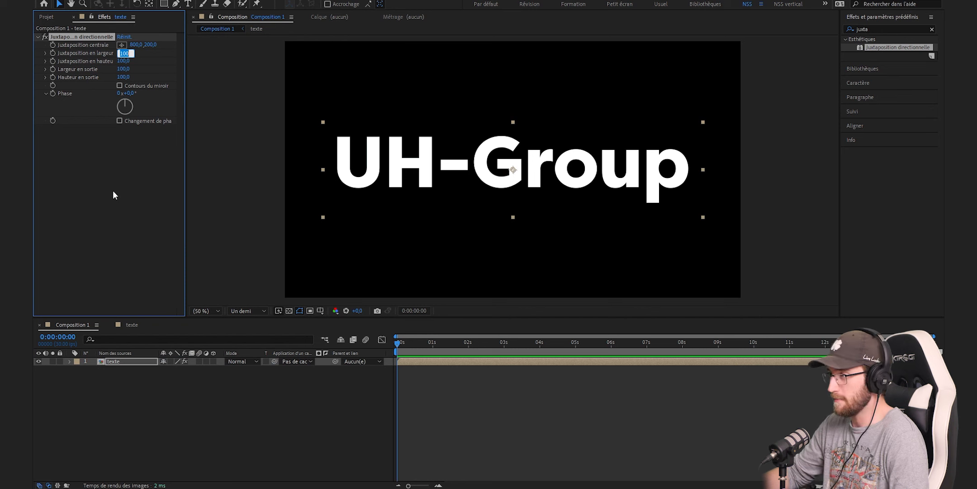
{"action": "type", "text": "20"}
{"action": "key", "text": "Tab"}
{"action": "type", "text": "20"}
{"action": "key", "text": "Return"}
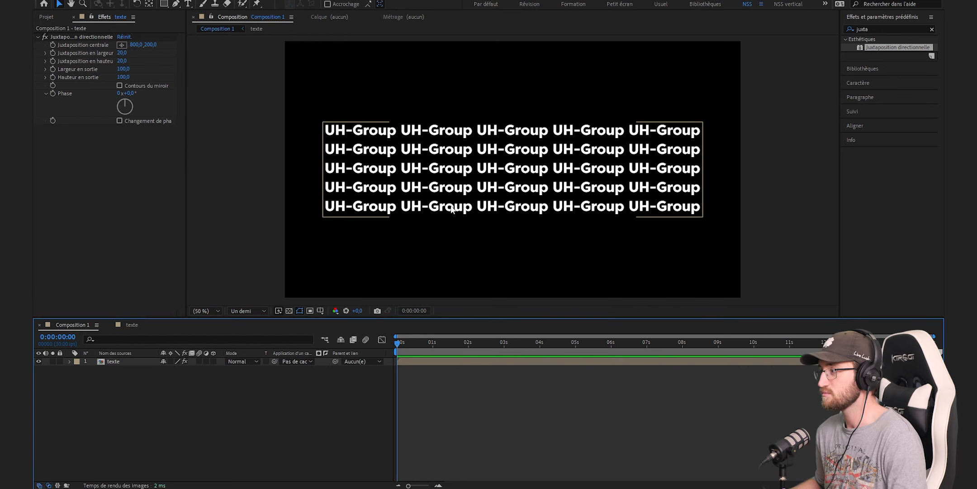
Step: Extend the tiled text across Composition 1 by setting the output width to 530 and output height to 490
{"action": "left_click", "coordinate": [128, 326]}
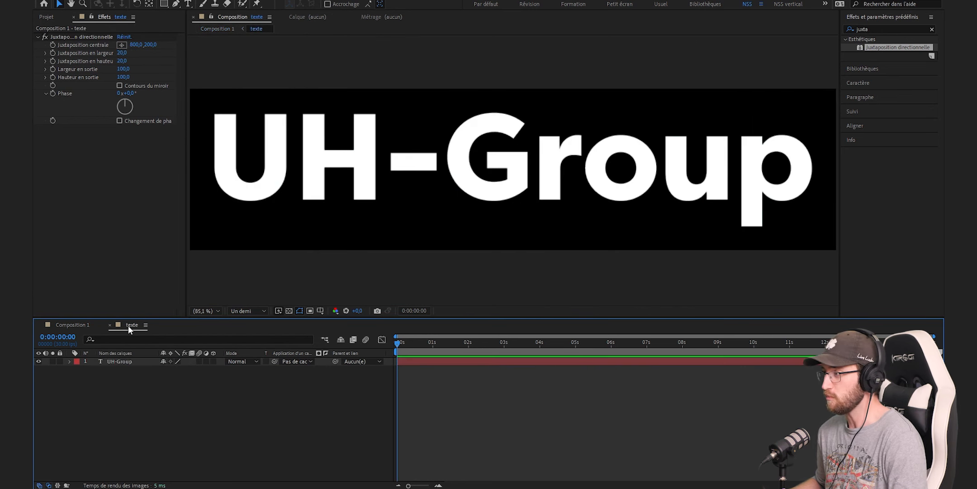
{"action": "left_click", "coordinate": [66, 325]}
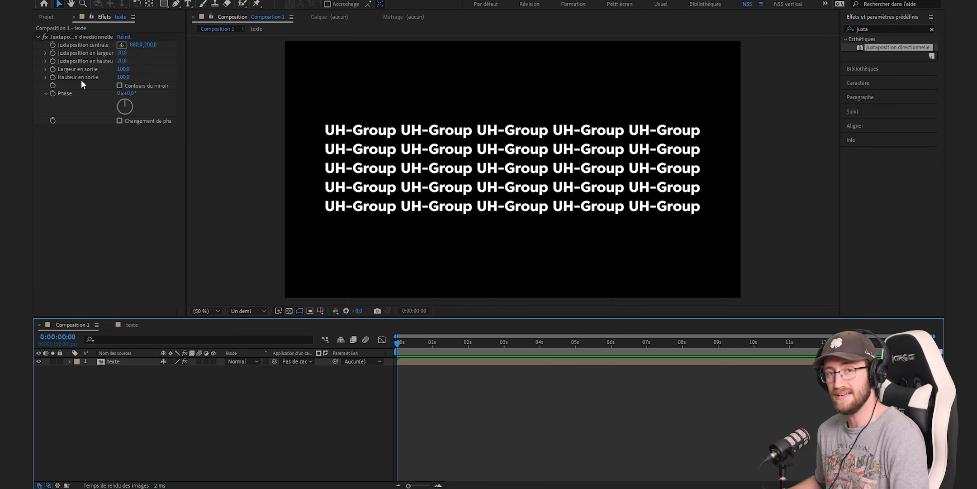
{"action": "left_click_drag", "start_coordinate": [123, 69], "coordinate": [140, 84]}
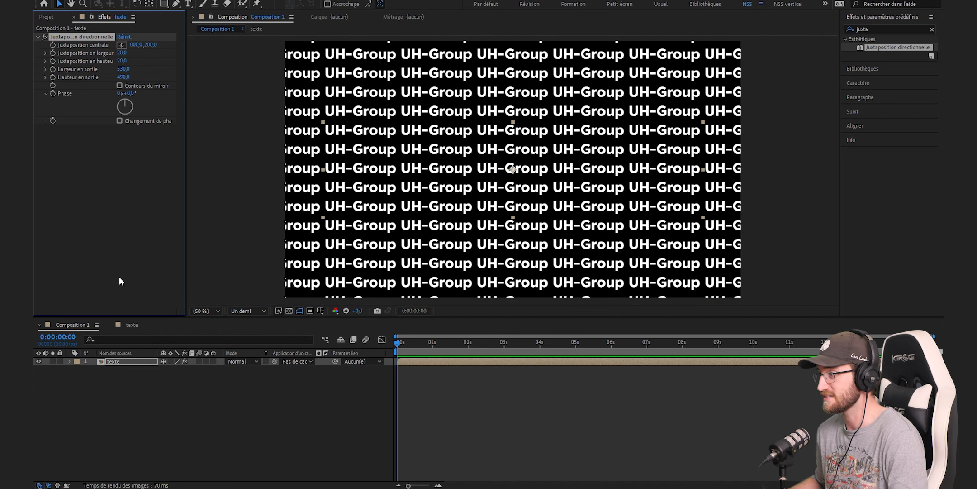
{"action": "left_click", "coordinate": [112, 162]}
Step: Enable mirrored edges and horizontal phase shift on the tiled text and set the phase to 180°
{"action": "left_click", "coordinate": [121, 85]}
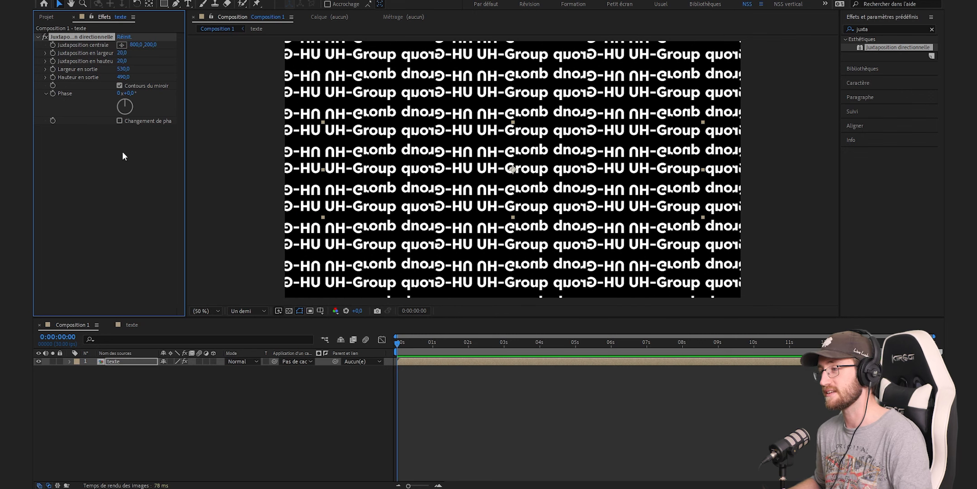
{"action": "left_click", "coordinate": [120, 121]}
{"action": "left_click", "coordinate": [143, 160]}
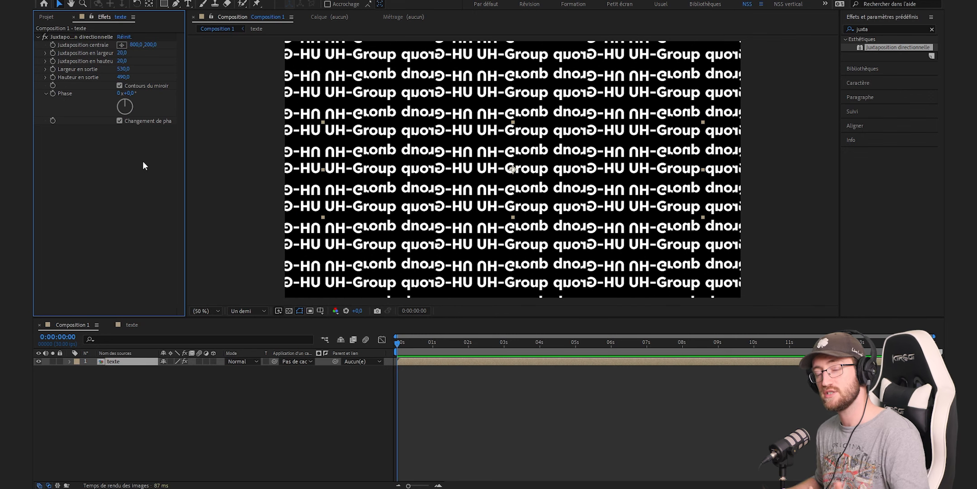
{"action": "left_click_drag", "start_coordinate": [130, 94], "coordinate": [136, 180]}
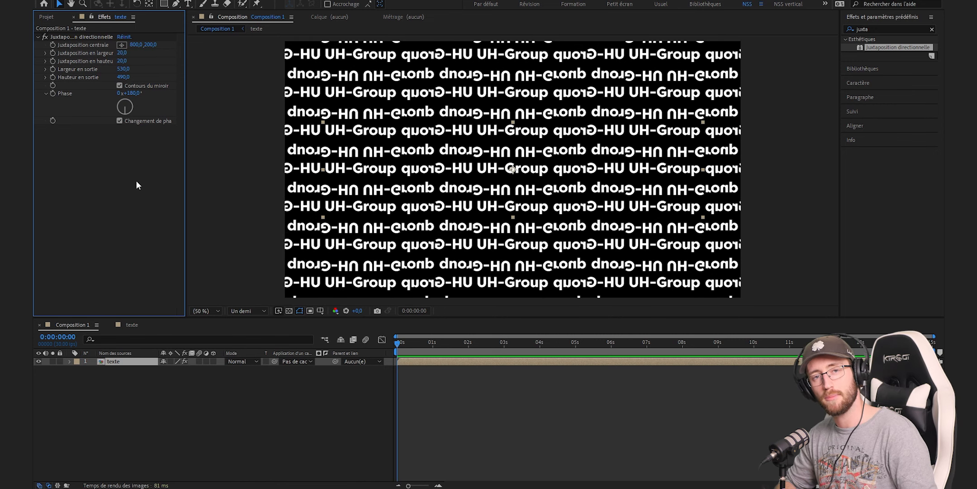